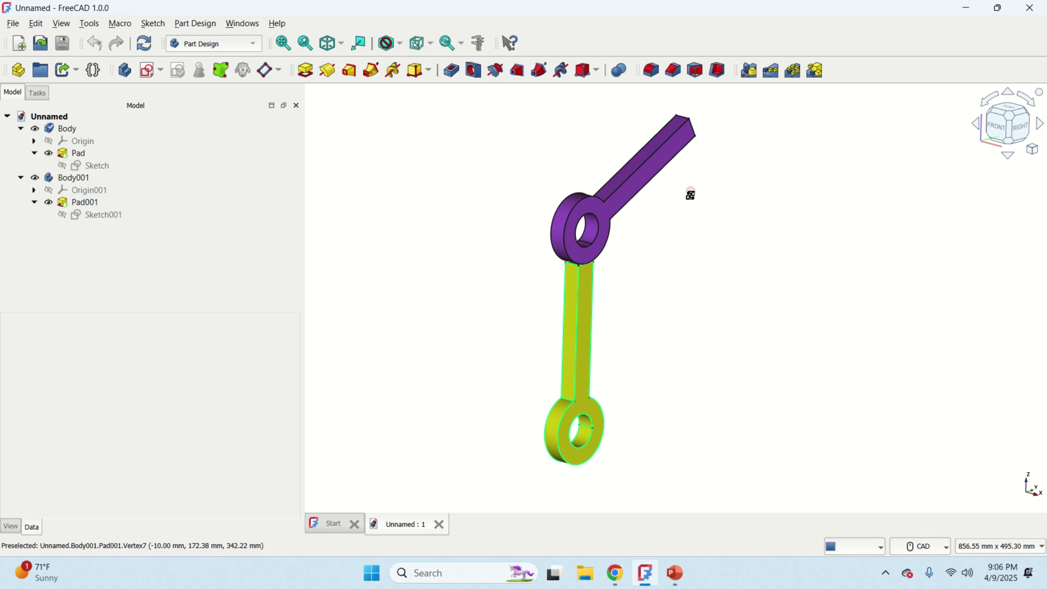
Step: Set up saving the current 3D view of the two links as a PNG image named test_image_file in C:\
{"action": "mouse_move", "coordinate": [690, 194]}
{"action": "middle_mouse_down"}
{"action": "mouse_move", "coordinate": [673, 213]}
{"action": "mouse_move", "coordinate": [699, 219]}
{"action": "mouse_move", "coordinate": [672, 208]}
{"action": "mouse_move", "coordinate": [687, 210]}
{"action": "middle_mouse_up"}
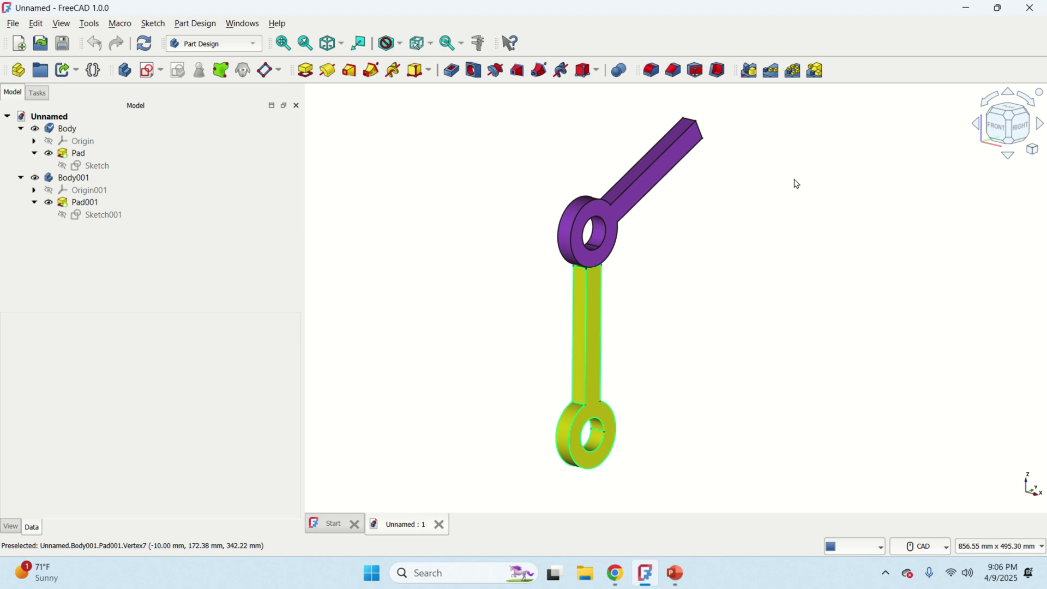
{"action": "scroll", "coordinate": [691, 198], "scroll_direction": "up", "scroll_amount": 1}
{"action": "scroll", "coordinate": [692, 199], "scroll_direction": "down", "scroll_amount": 1}
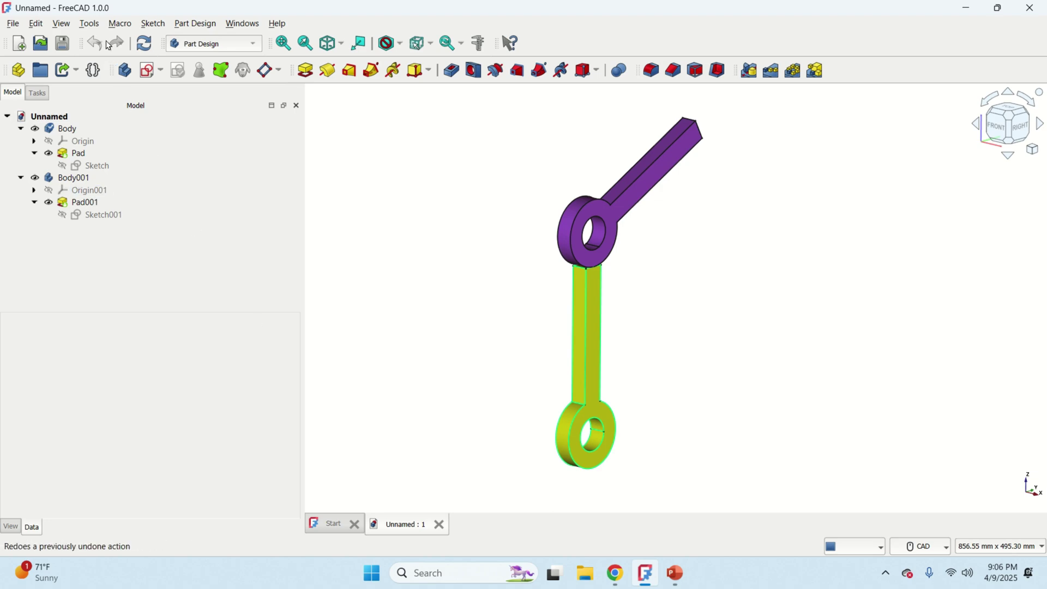
{"action": "left_click", "coordinate": [88, 24]}
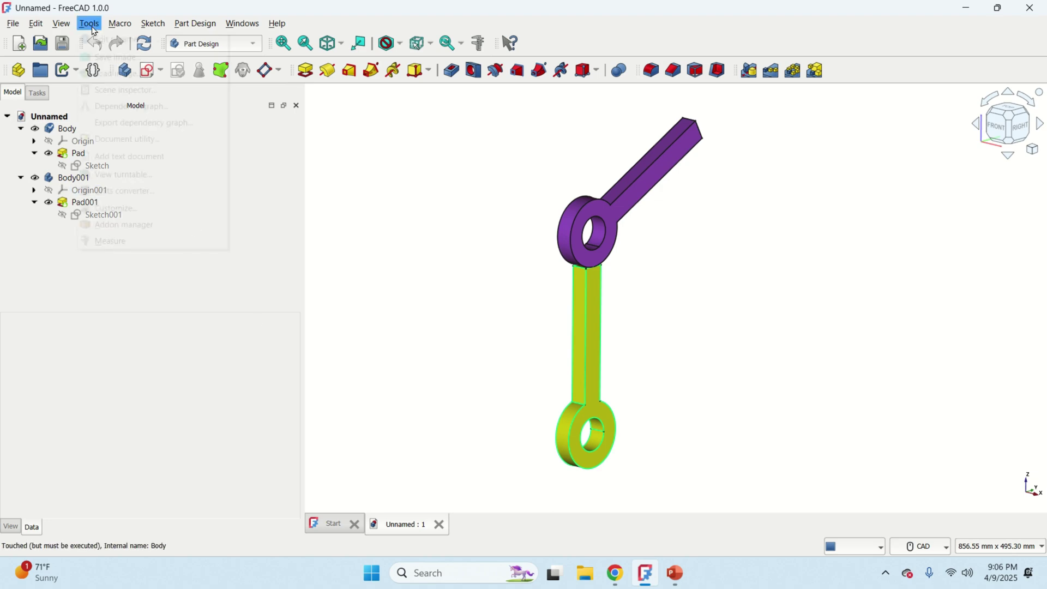
{"action": "left_click", "coordinate": [133, 63]}
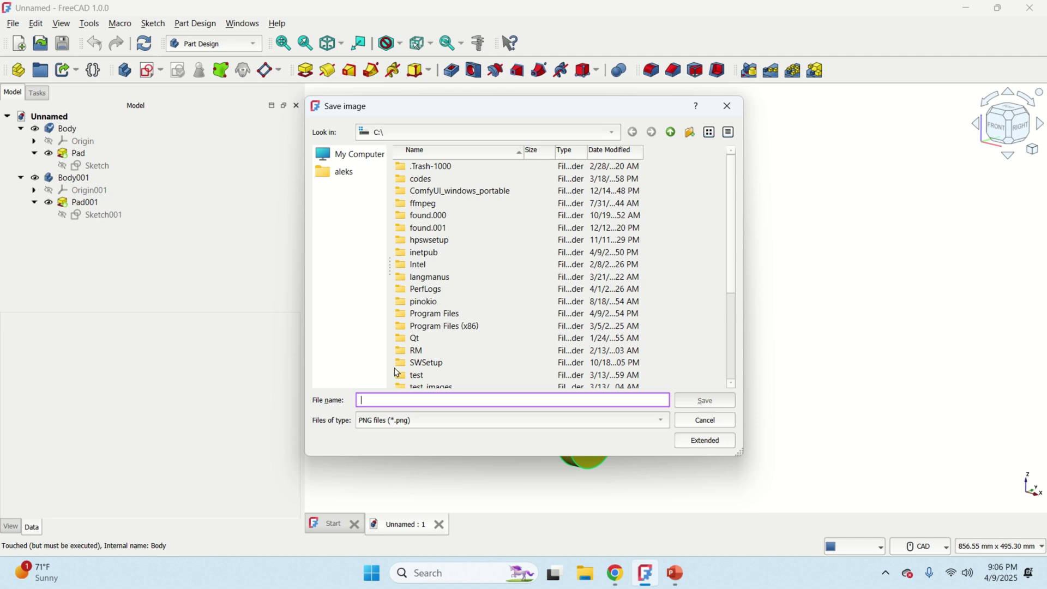
{"action": "left_click", "coordinate": [419, 389]}
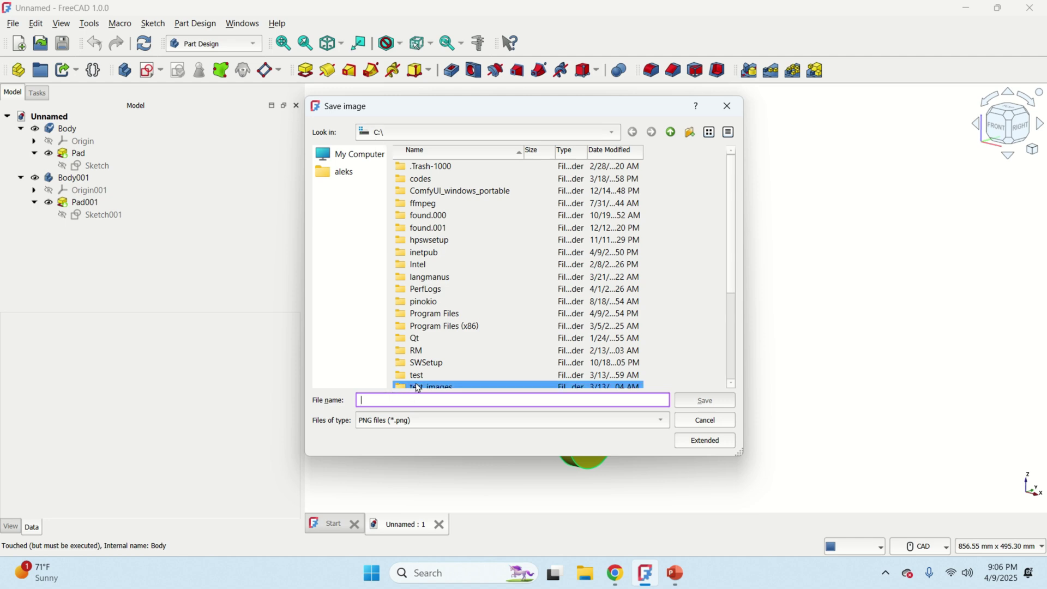
{"action": "type", "text": "test"}
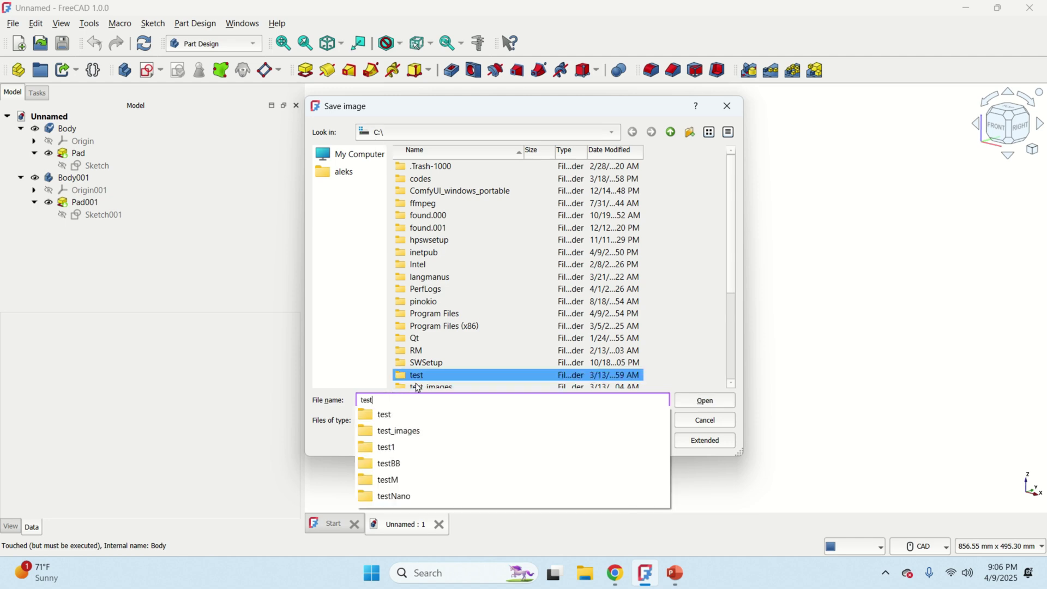
{"action": "type", "text": "_image_file"}
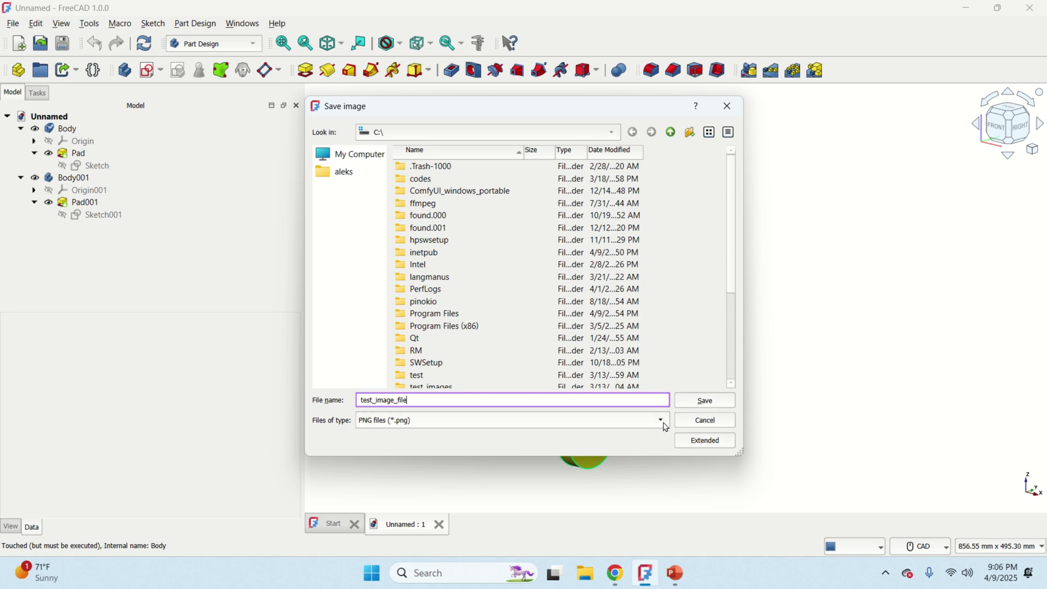
{"action": "left_click", "coordinate": [662, 425]}
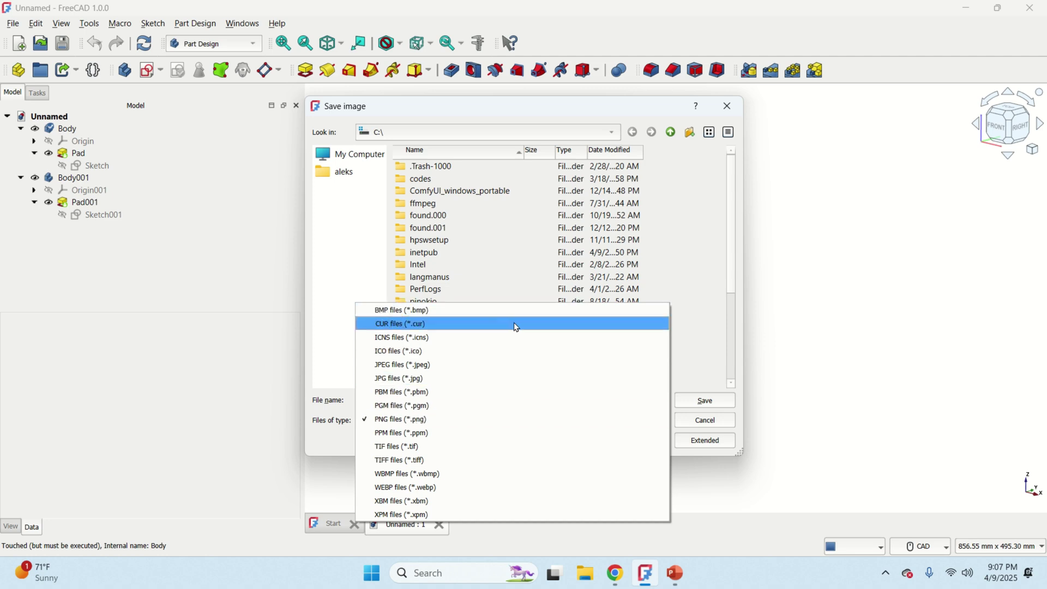
{"action": "left_click", "coordinate": [738, 284]}
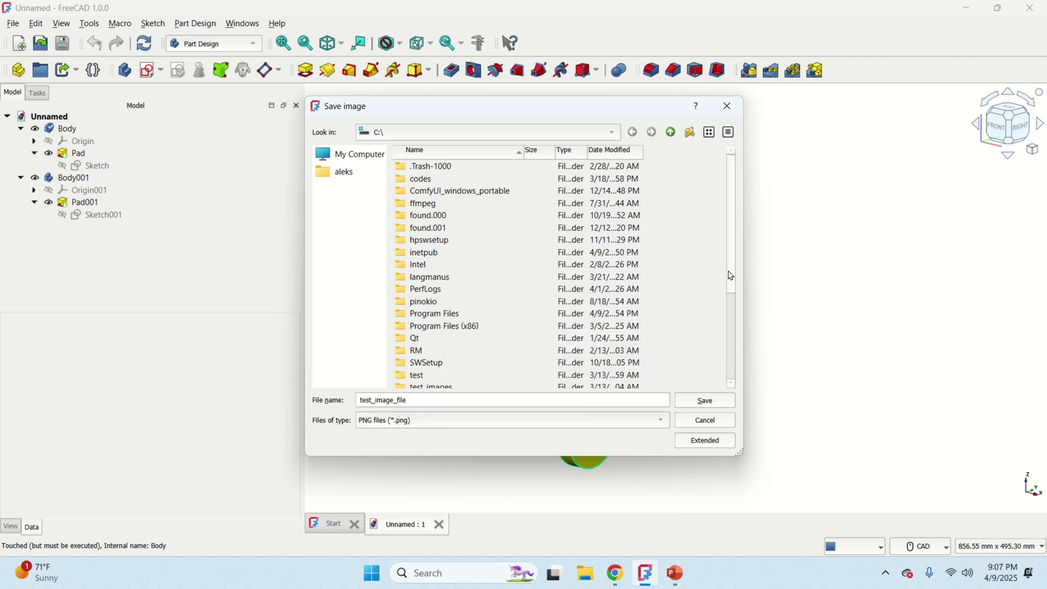
Step: Set the image size to HD1080 1920 x 1080 with a white background in the extended options and save the image
{"action": "left_click", "coordinate": [710, 444]}
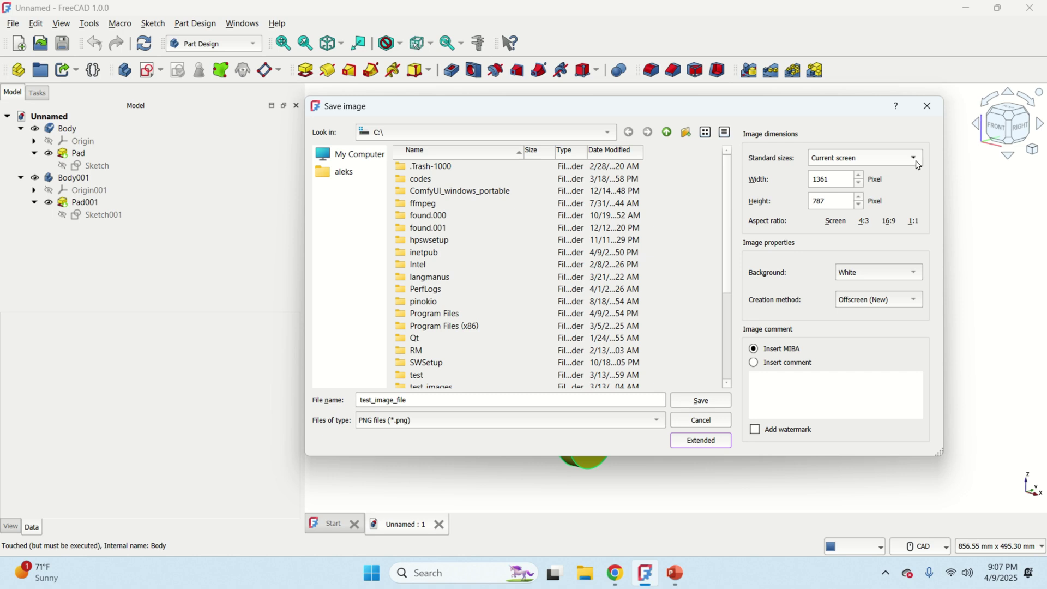
{"action": "left_click", "coordinate": [916, 159]}
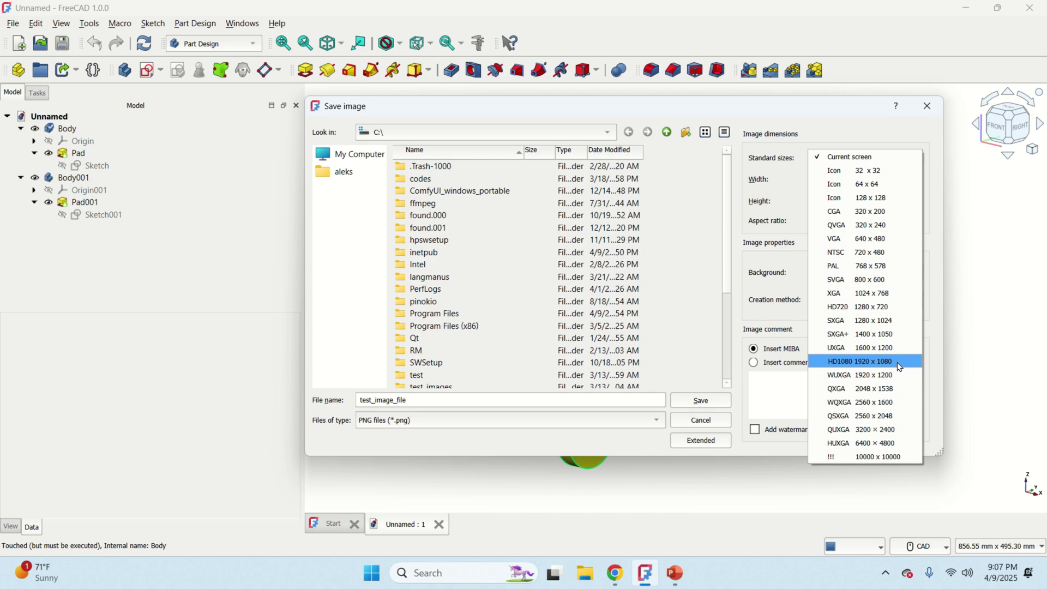
{"action": "left_click", "coordinate": [869, 366]}
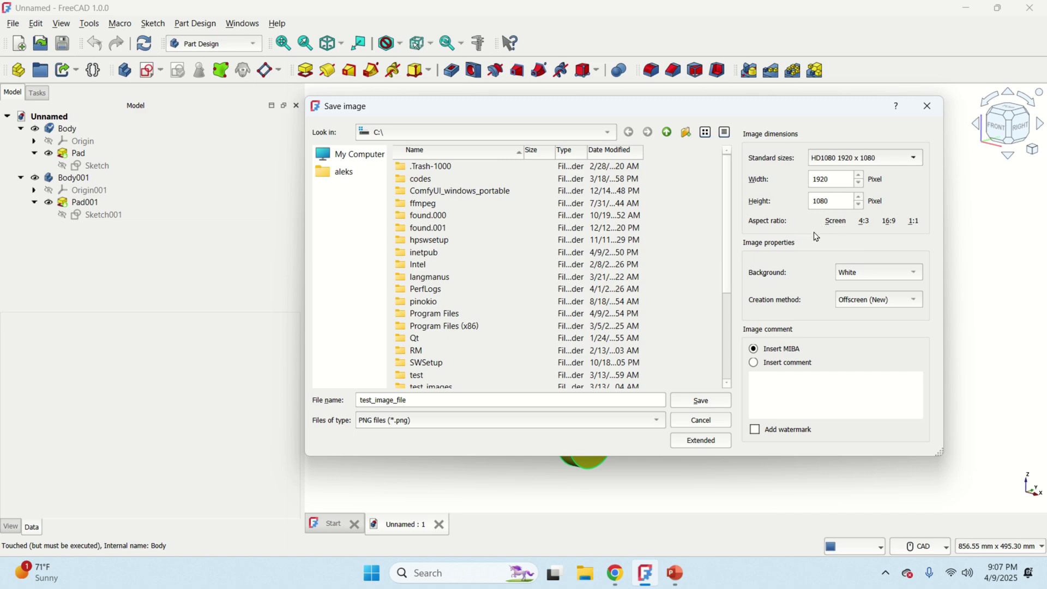
{"action": "left_click", "coordinate": [866, 280]}
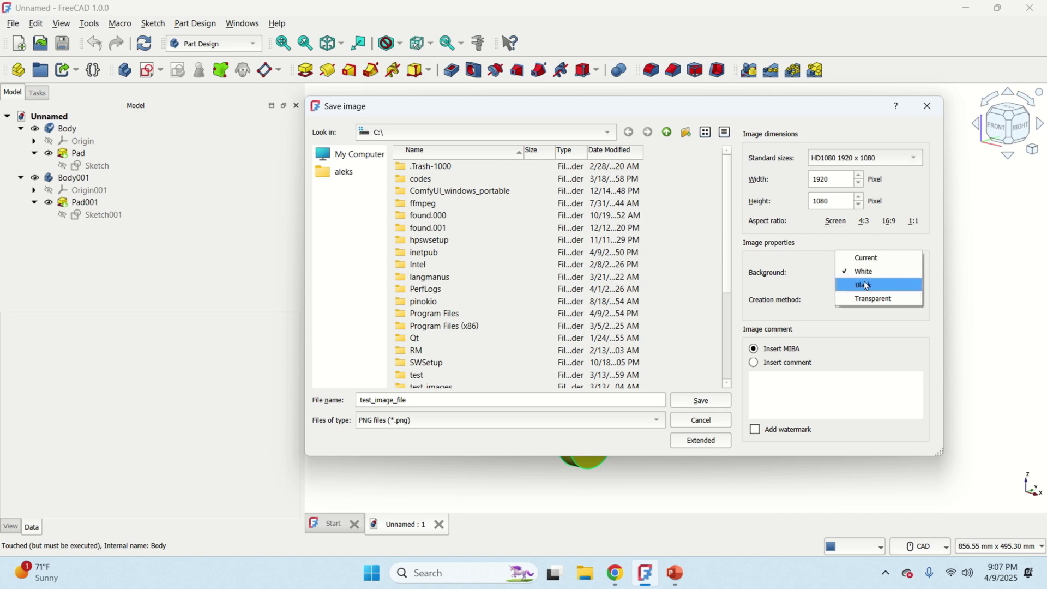
{"action": "left_click", "coordinate": [870, 276]}
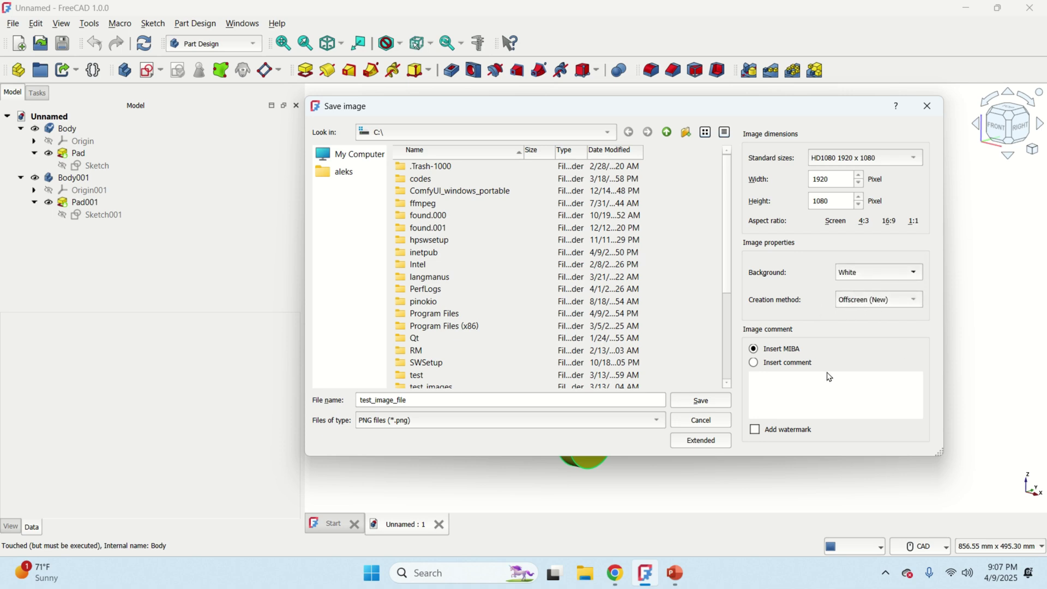
{"action": "left_click", "coordinate": [712, 407]}
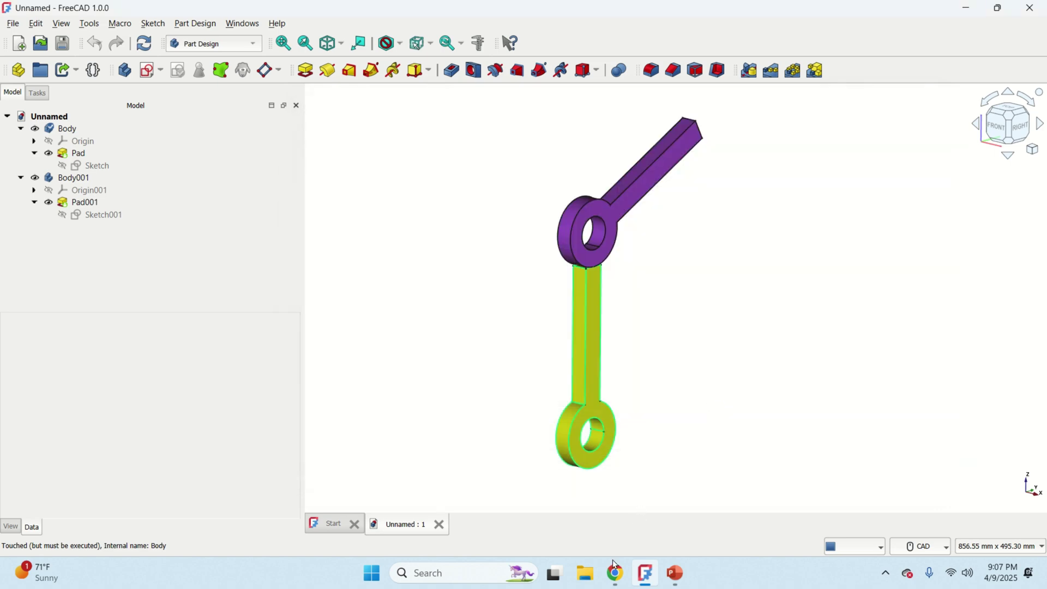
Step: Switch to File Explorer and view the saved test_image_file from the Windows (C:) drive, closing the image viewer when done
{"action": "left_click", "coordinate": [588, 573]}
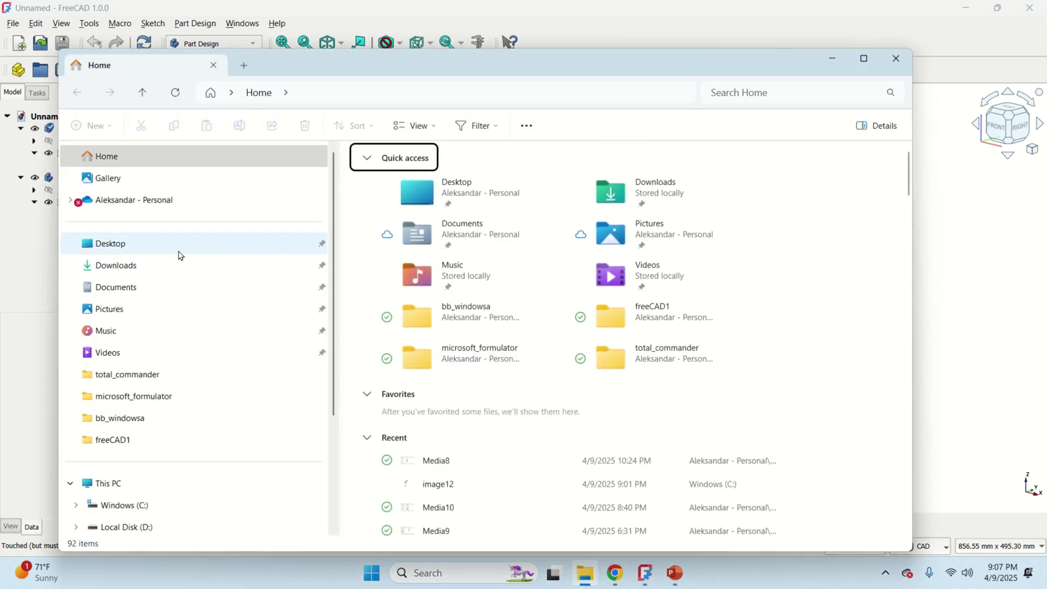
{"action": "left_click", "coordinate": [164, 505]}
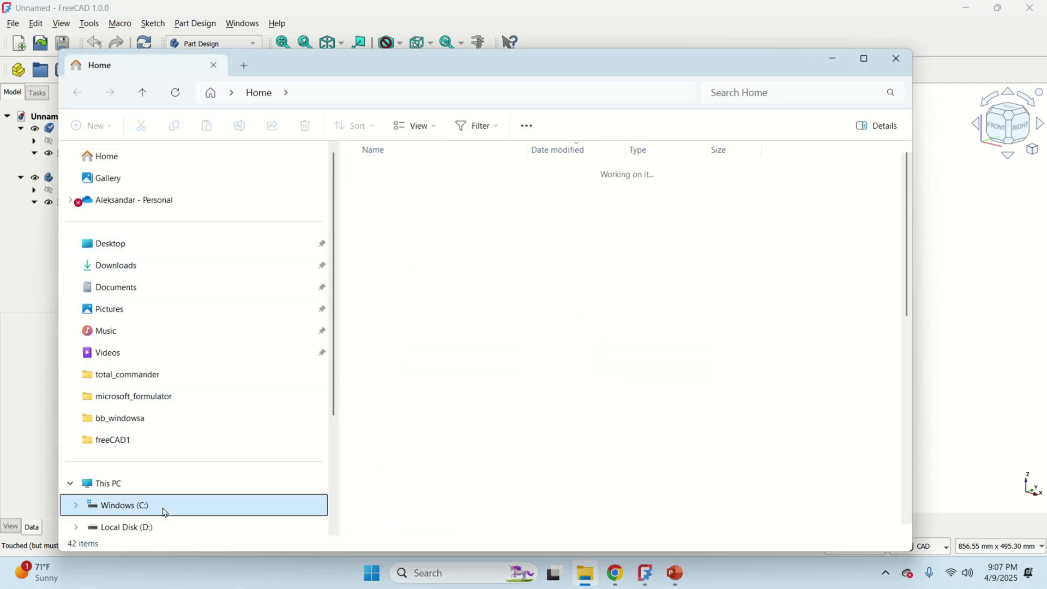
{"action": "double_click", "coordinate": [423, 192]}
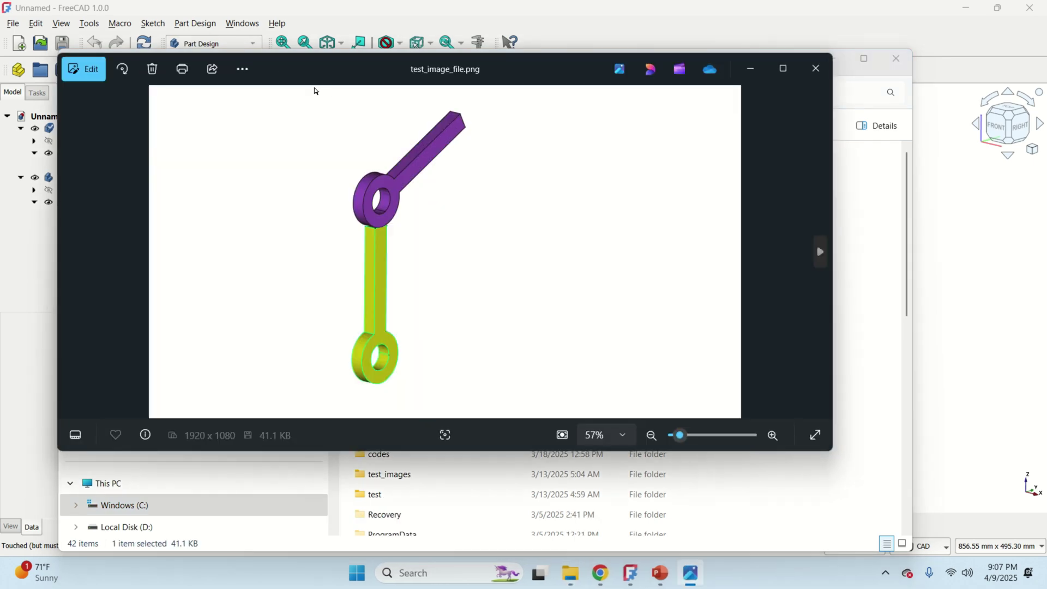
{"action": "left_click", "coordinate": [810, 81]}
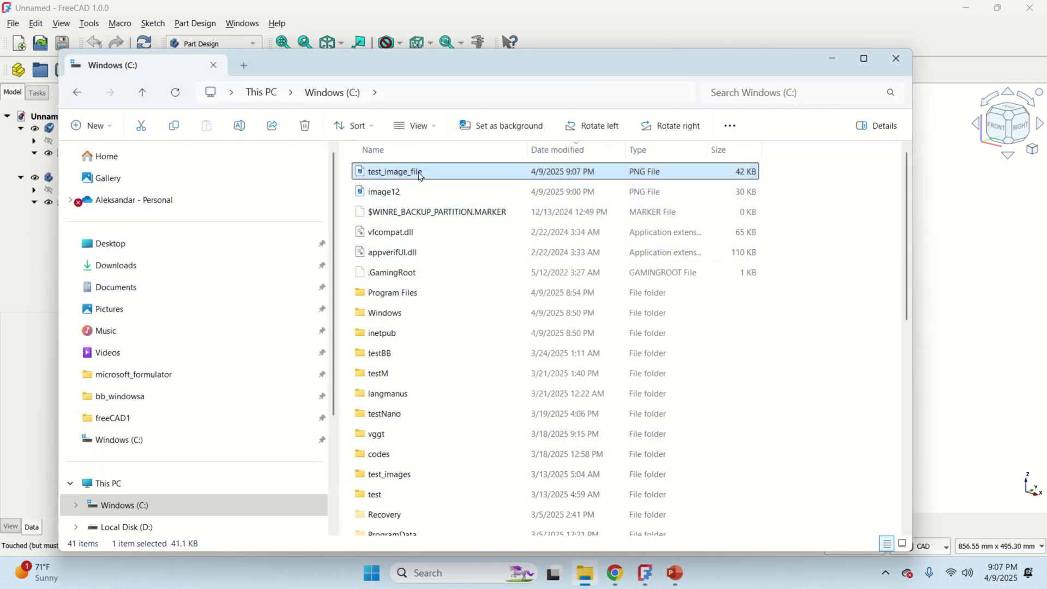
{"action": "left_click", "coordinate": [375, 568]}
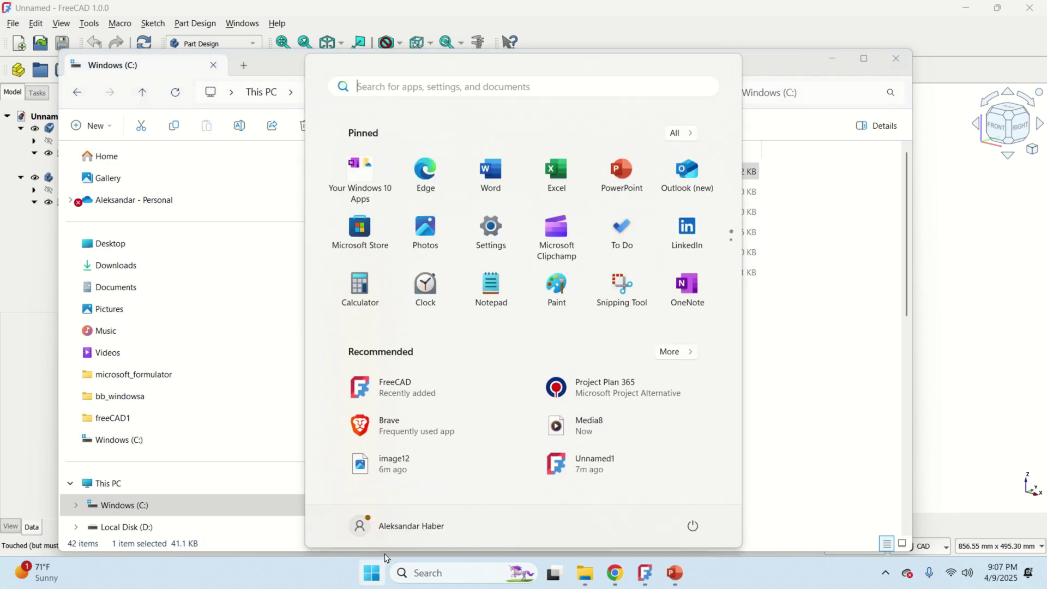
{"action": "type", "text": "ir"}
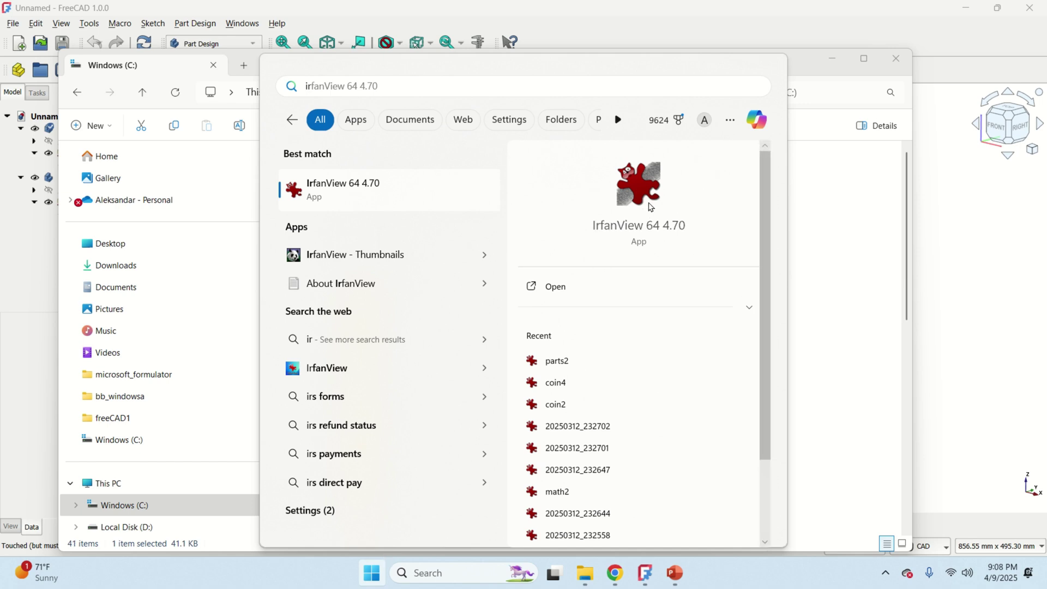
{"action": "left_click", "coordinate": [387, 197]}
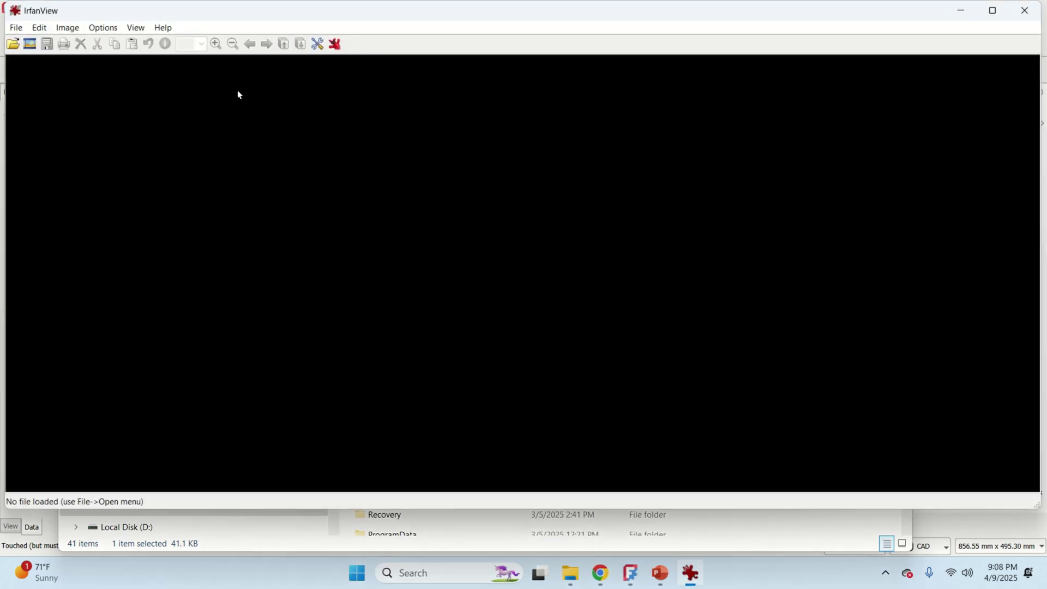
{"action": "left_click", "coordinate": [16, 28]}
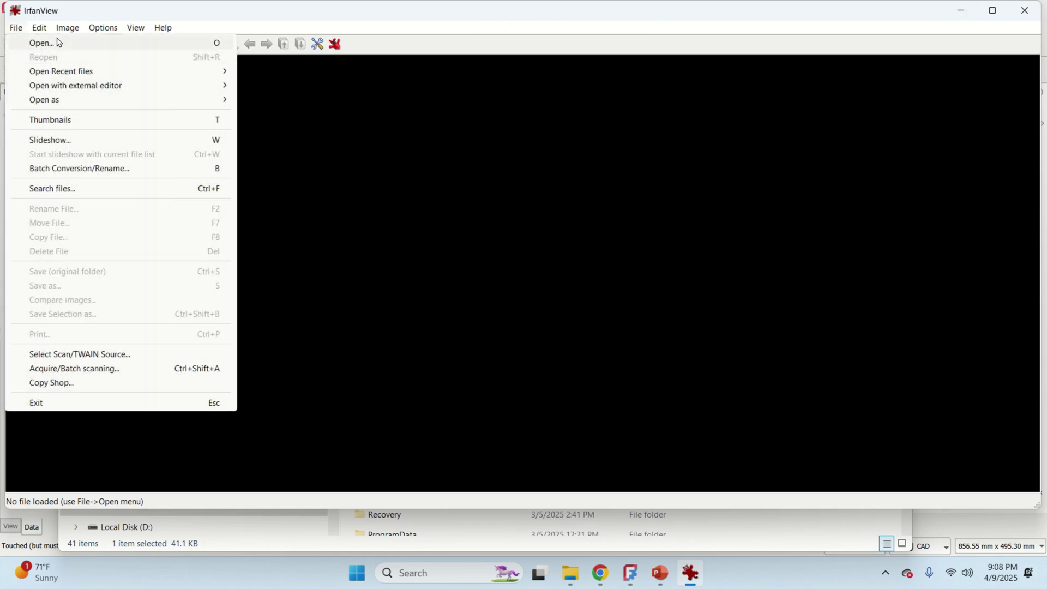
{"action": "left_click", "coordinate": [1027, 11]}
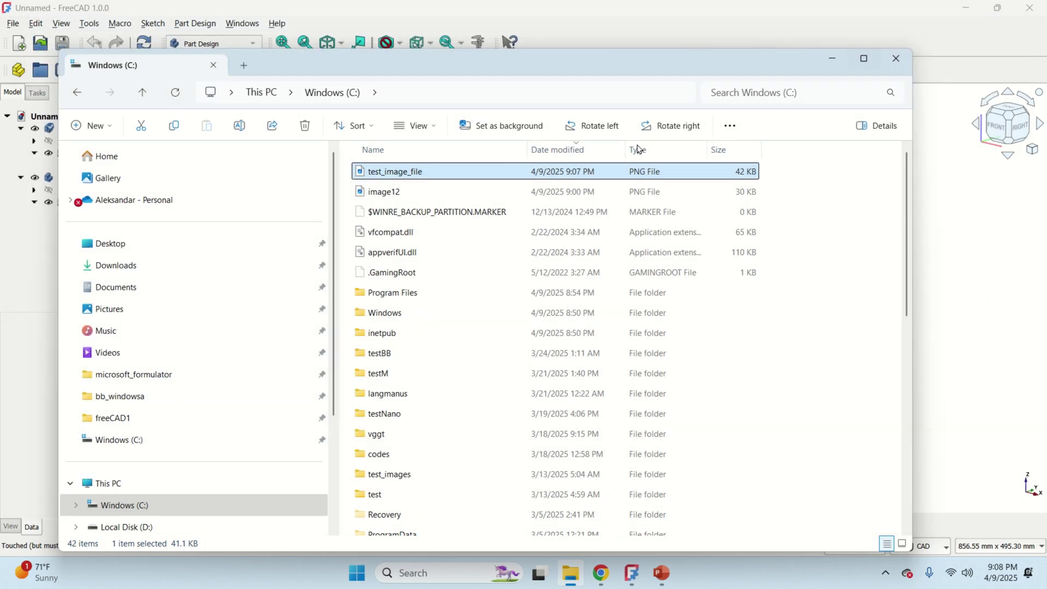
Step: Open test_image_file in IrfanView and crop it closely around the two links, to about 499 x 981 pixels
{"action": "right_click", "coordinate": [445, 176]}
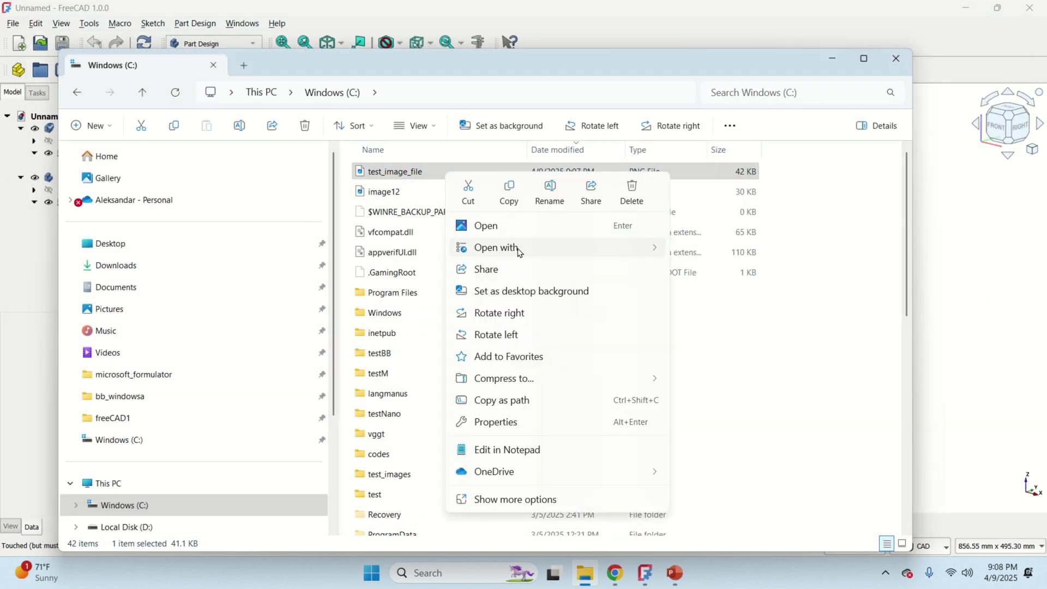
{"action": "mouse_move", "coordinate": [630, 253]}
{"action": "left_click", "coordinate": [729, 252]}
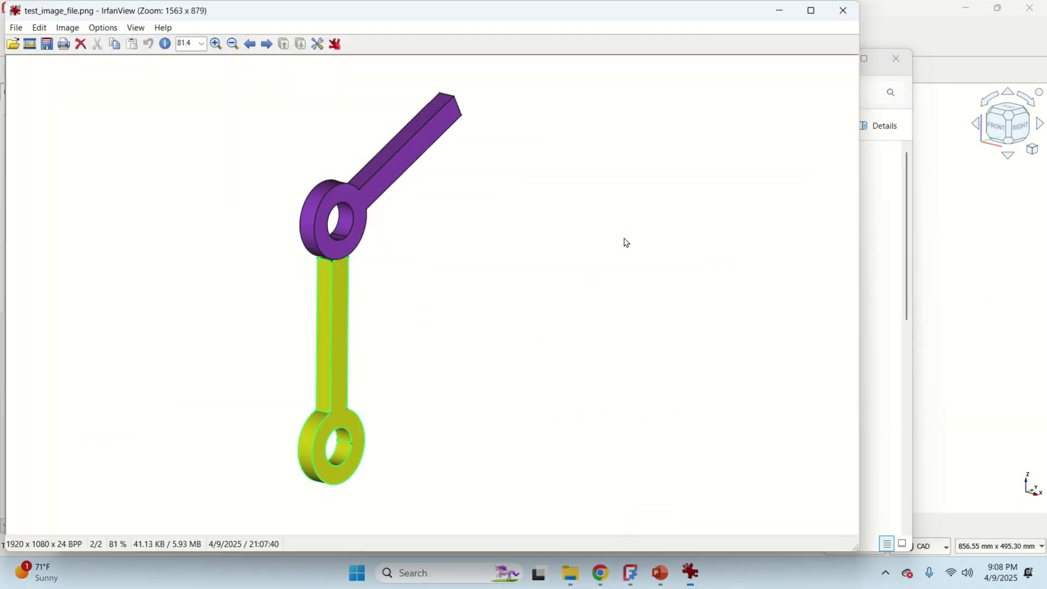
{"action": "left_click_drag", "start_coordinate": [256, 70], "coordinate": [476, 506]}
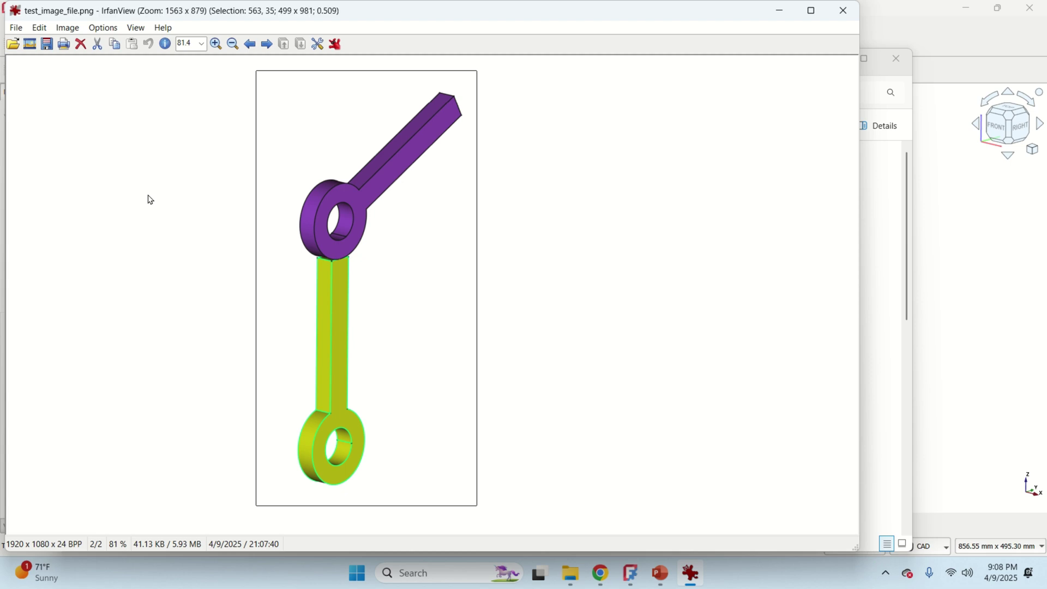
{"action": "left_click", "coordinate": [39, 28]}
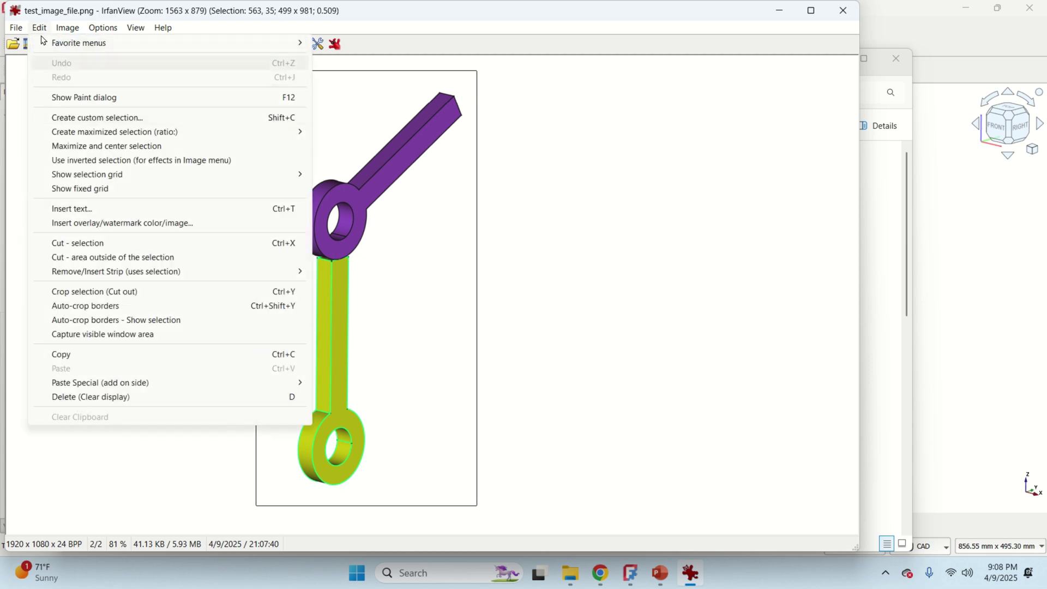
{"action": "left_click", "coordinate": [126, 292]}
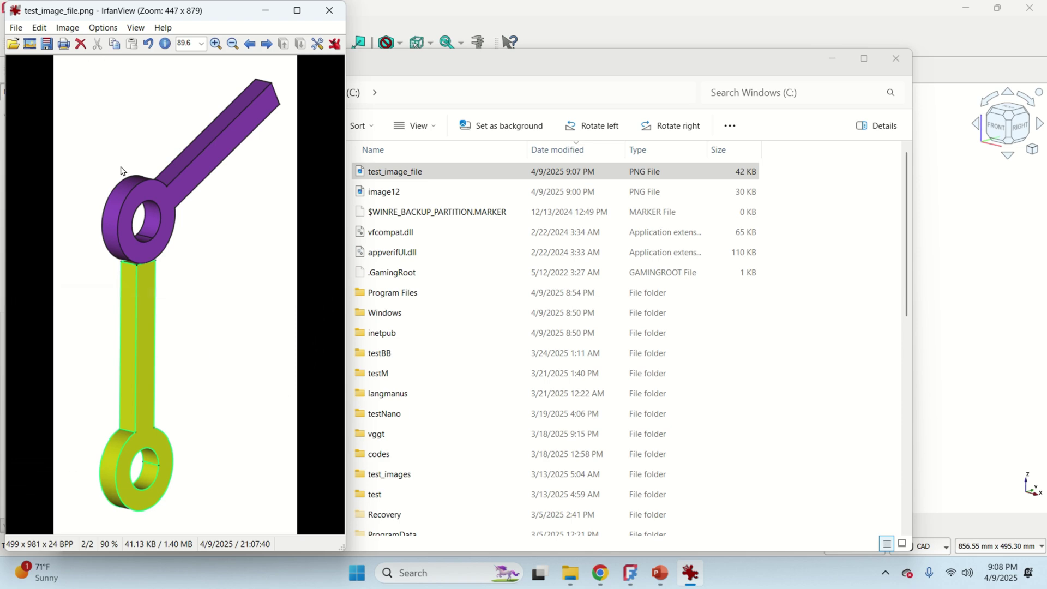
Step: Start saving a copy of the cropped image and choose the Windows (C:) drive as its location
{"action": "left_click", "coordinate": [18, 33]}
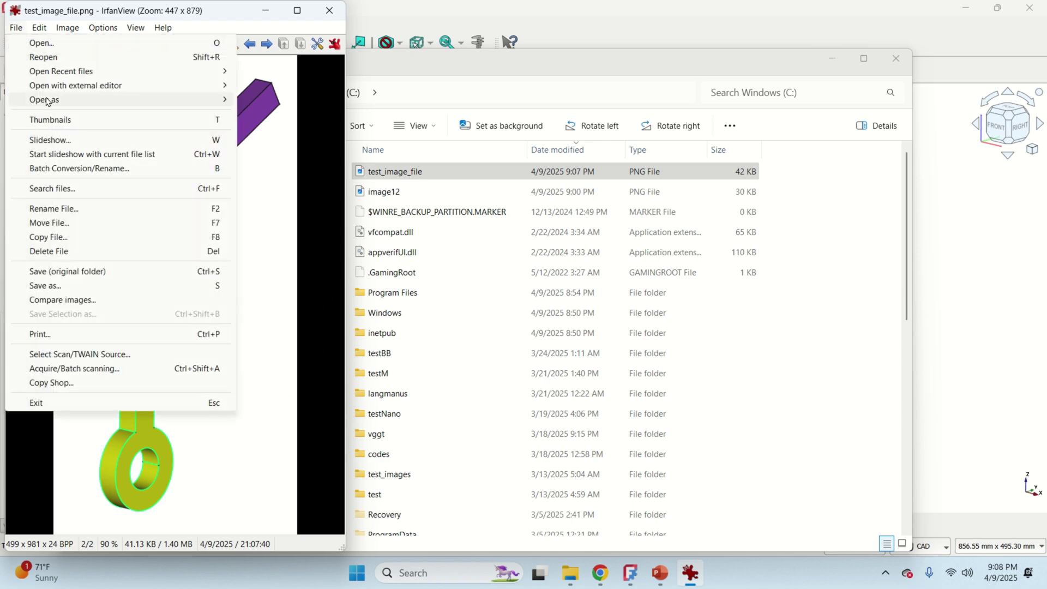
{"action": "left_click", "coordinate": [73, 287]}
{"action": "left_click", "coordinate": [50, 218]}
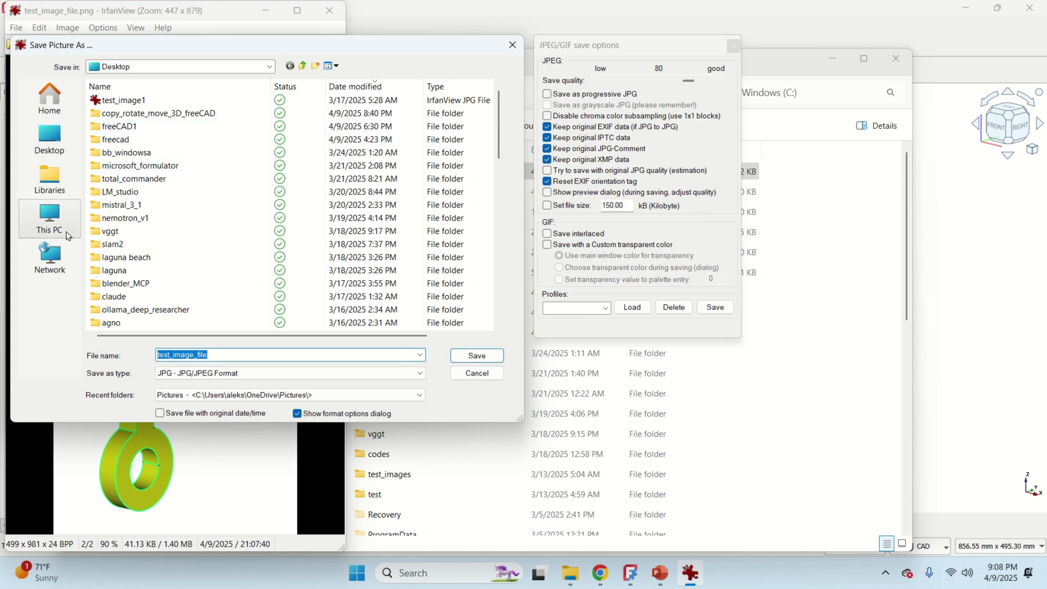
{"action": "double_click", "coordinate": [297, 127]}
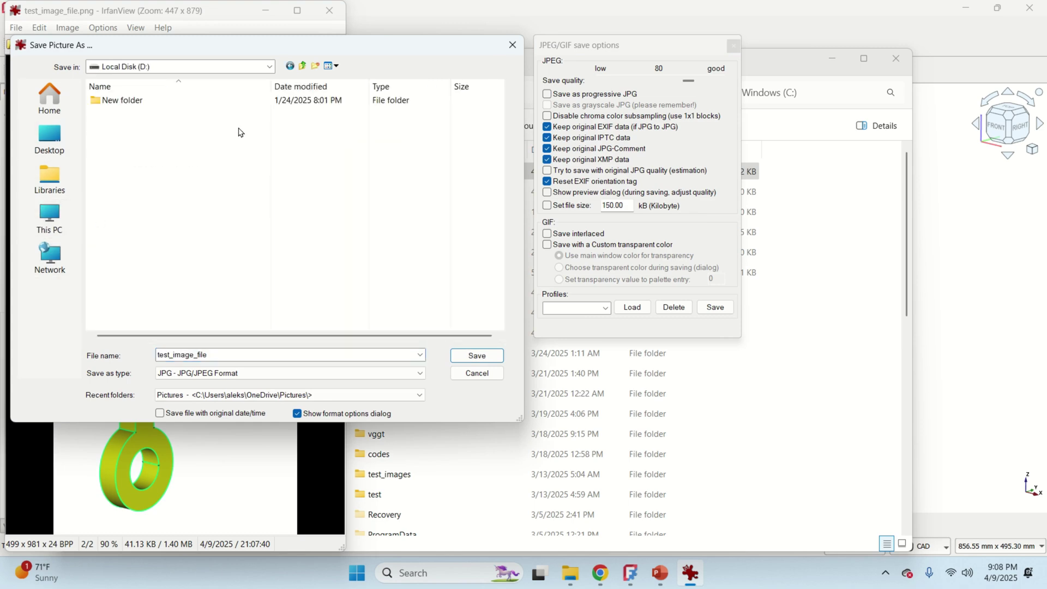
{"action": "left_click", "coordinate": [200, 70]}
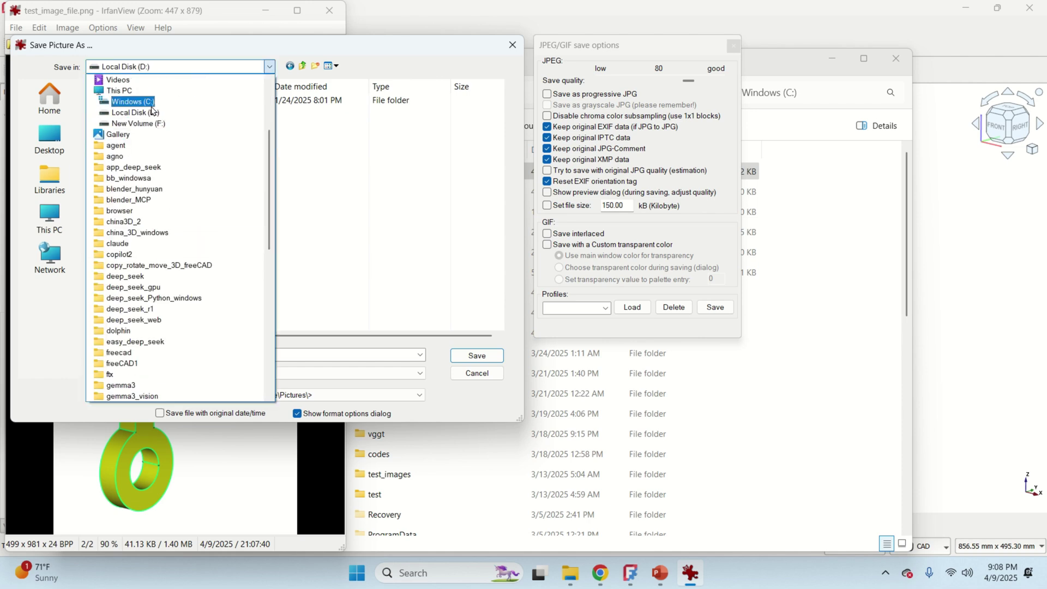
{"action": "left_click", "coordinate": [152, 109]}
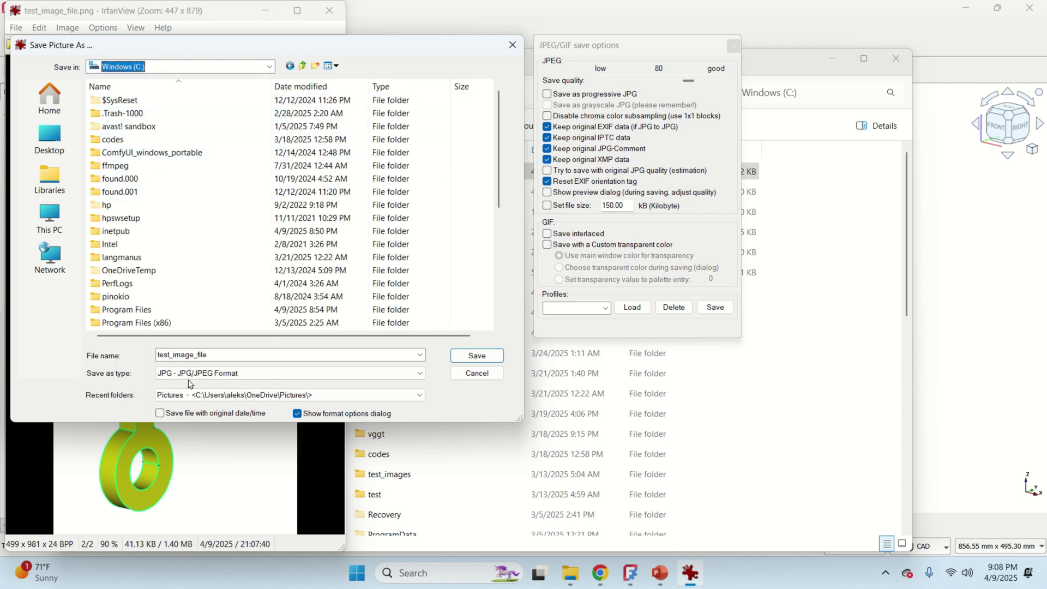
Step: Name the copy test_image_file_cropped and save it in JPG format, accepting the user's home folder as the location instead
{"action": "left_click", "coordinate": [222, 355]}
{"action": "type", "text": "_"}
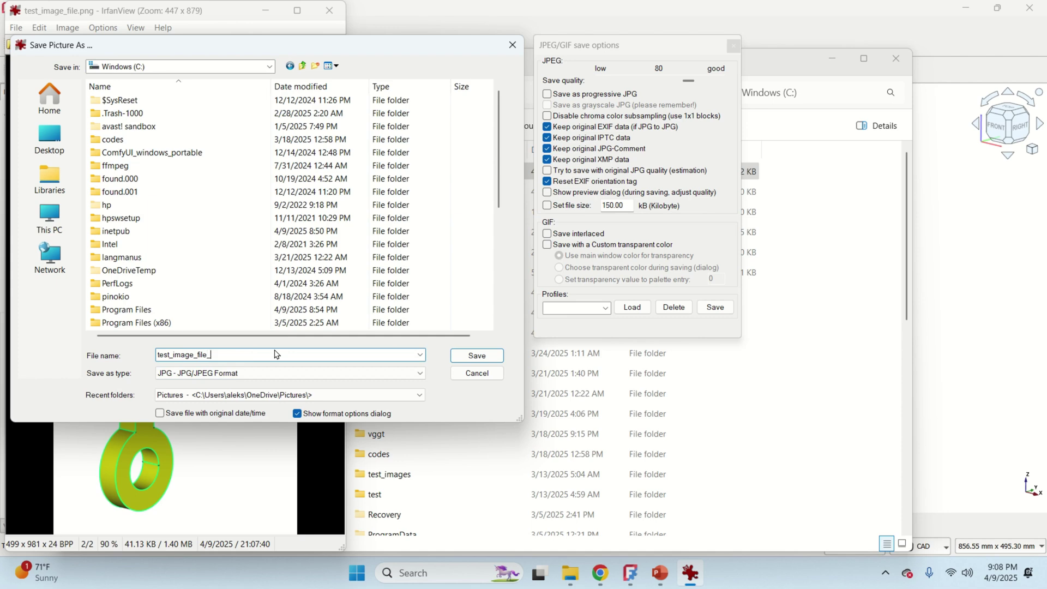
{"action": "type", "text": "cropped"}
{"action": "key", "text": "Return"}
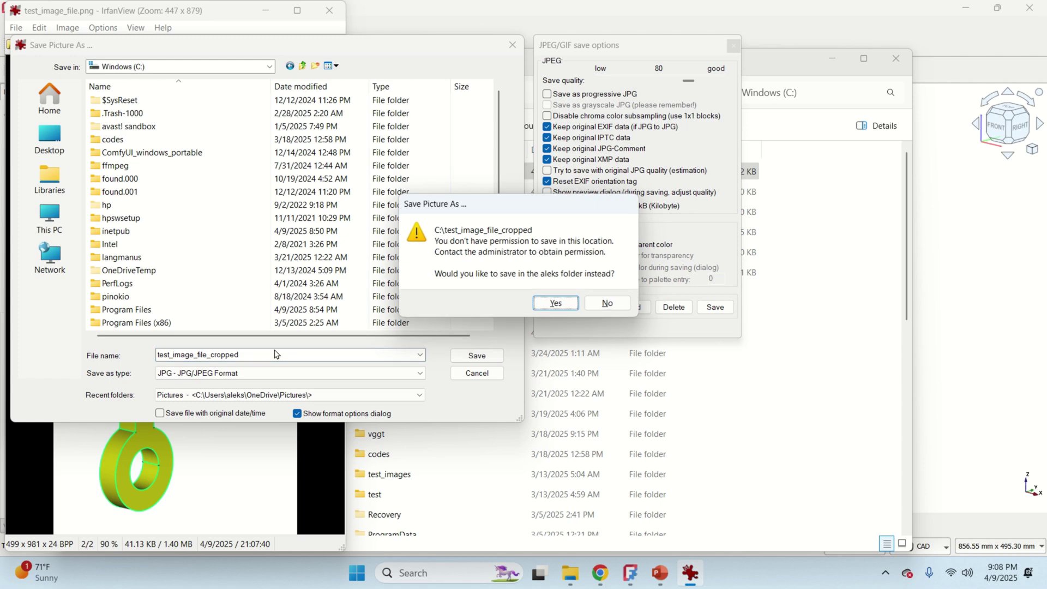
{"action": "left_click", "coordinate": [555, 303]}
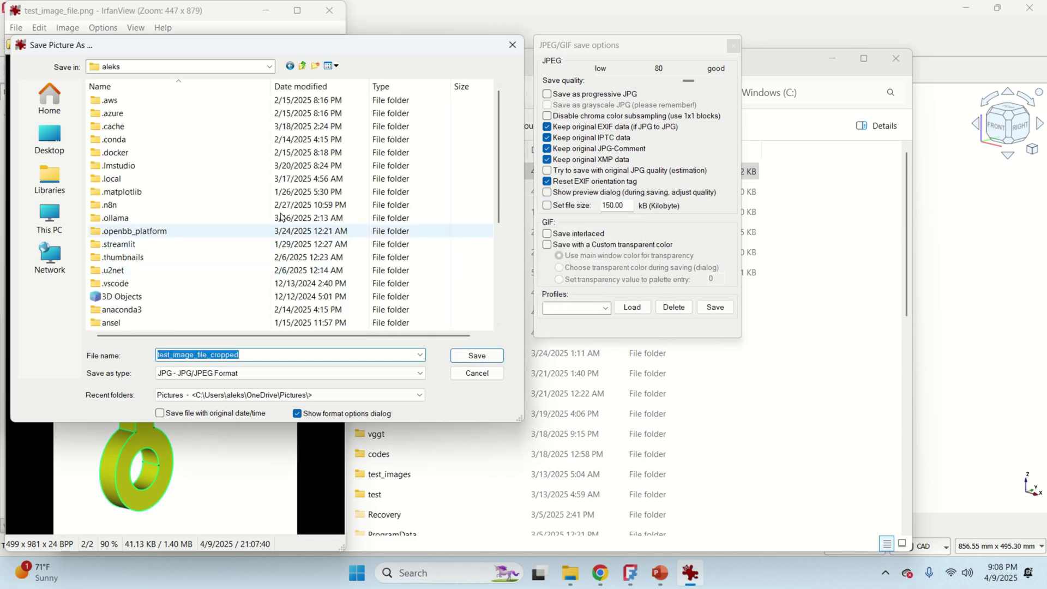
{"action": "left_click", "coordinate": [482, 361]}
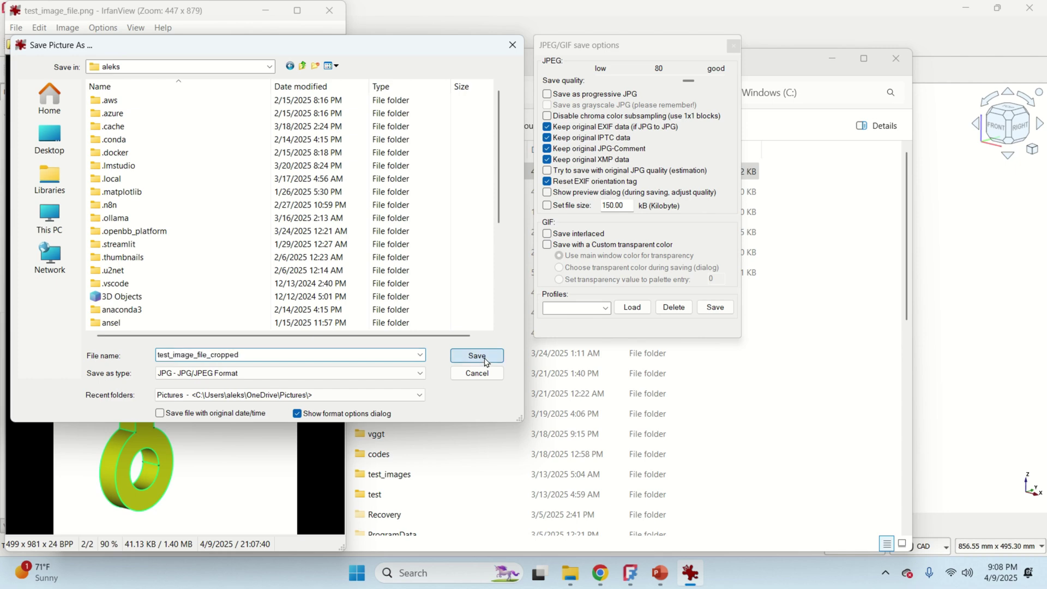
Step: Switch to File Explorer and list the contents of the Windows (C:) drive
{"action": "left_click", "coordinate": [370, 570]}
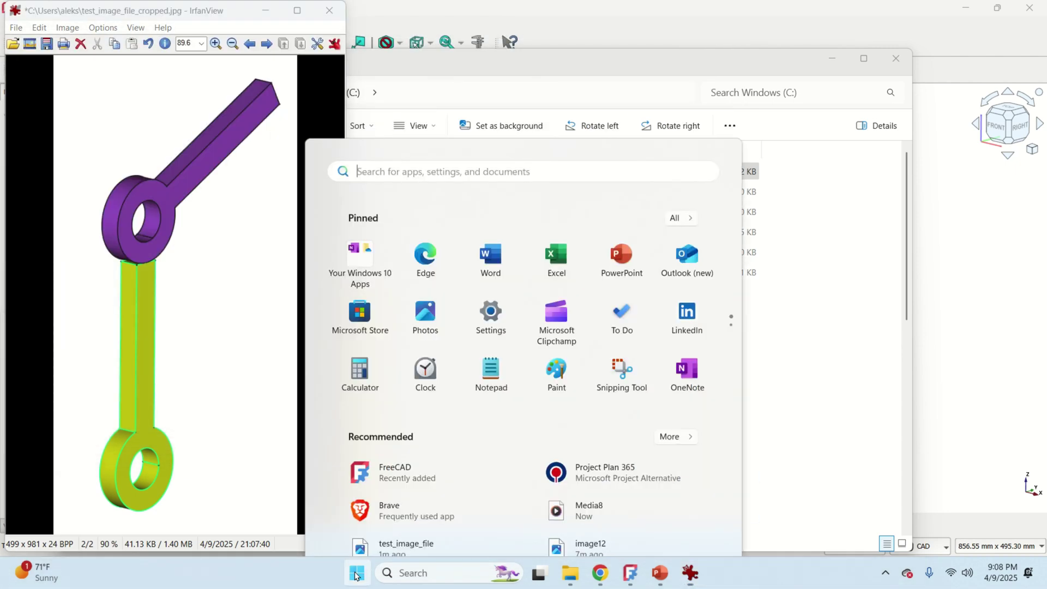
{"action": "left_click", "coordinate": [567, 570]}
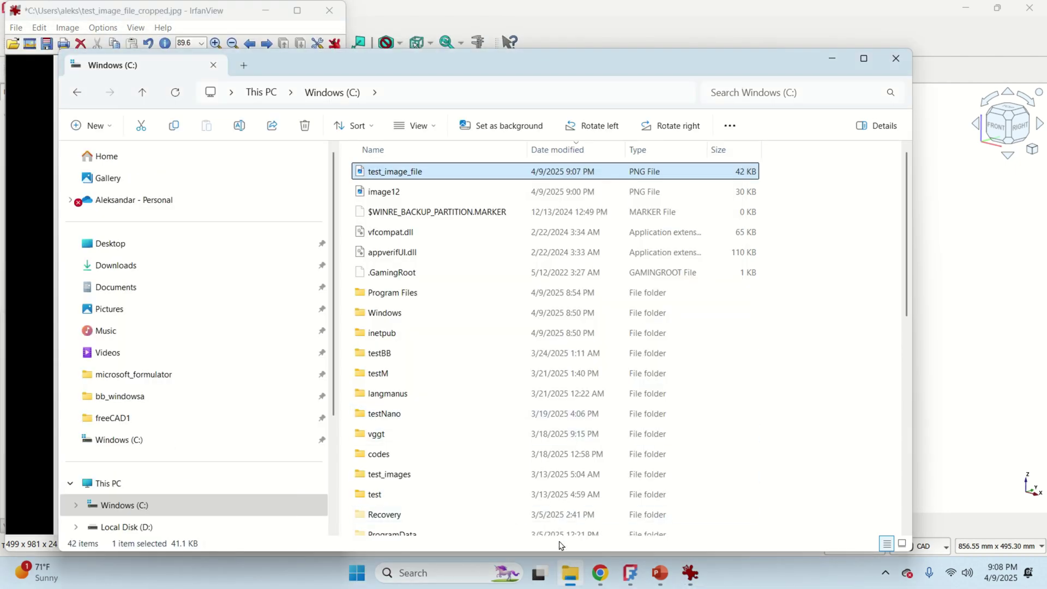
{"action": "left_click", "coordinate": [575, 569]}
{"action": "left_click", "coordinate": [575, 569]}
{"action": "left_click", "coordinate": [176, 505]}
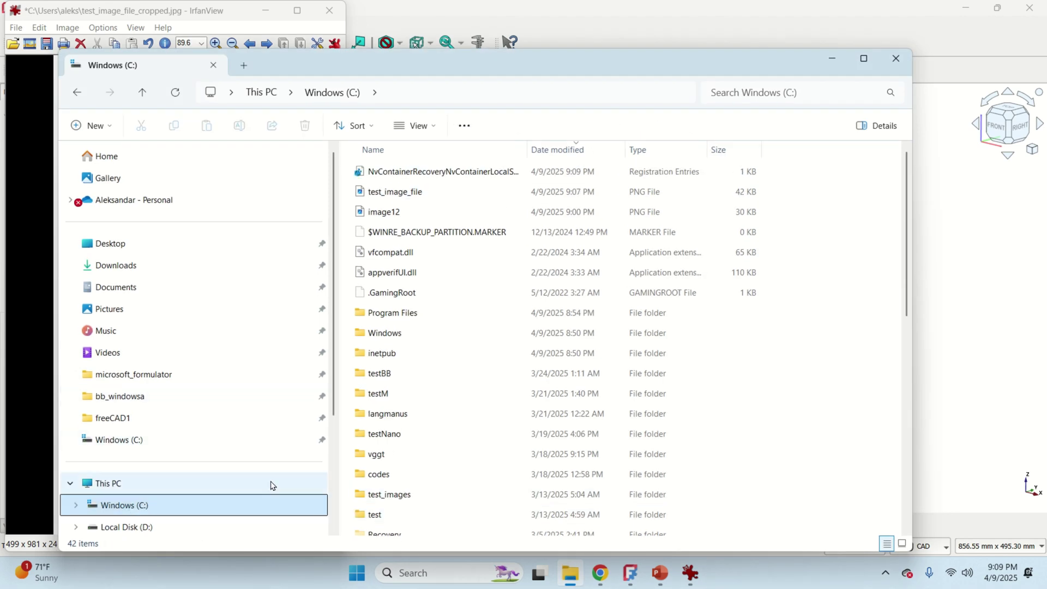
Step: Find the Users folder among the contents of the Windows (C:) drive
{"action": "scroll", "coordinate": [418, 349], "scroll_direction": "down", "scroll_amount": 3}
{"action": "scroll", "coordinate": [404, 357], "scroll_direction": "down", "scroll_amount": 1}
{"action": "left_click", "coordinate": [404, 360]}
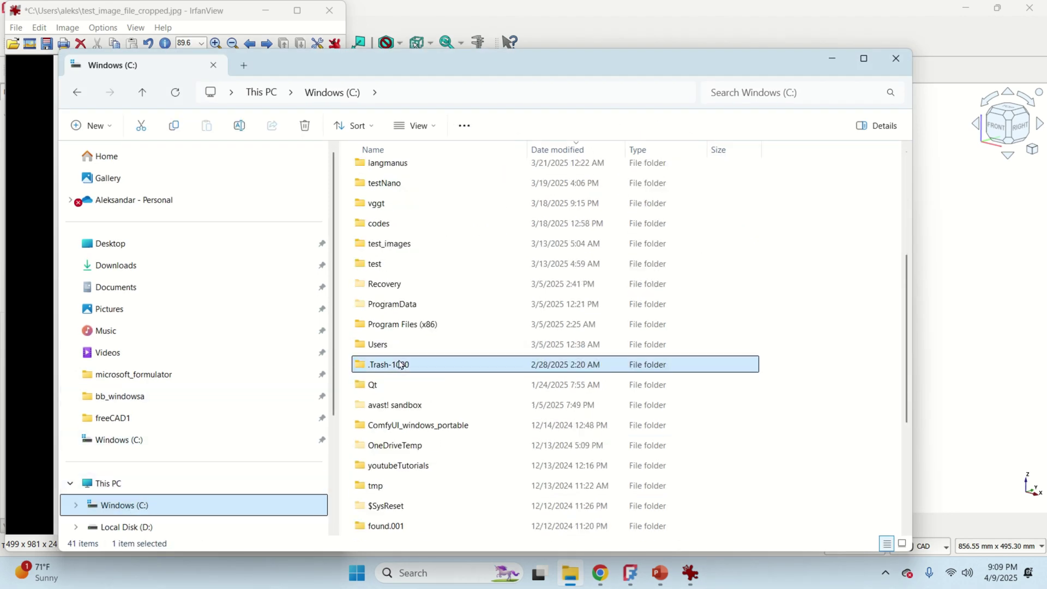
{"action": "key", "text": "a"}
{"action": "key", "text": "a"}
{"action": "key", "text": "a"}
{"action": "key", "text": "a"}
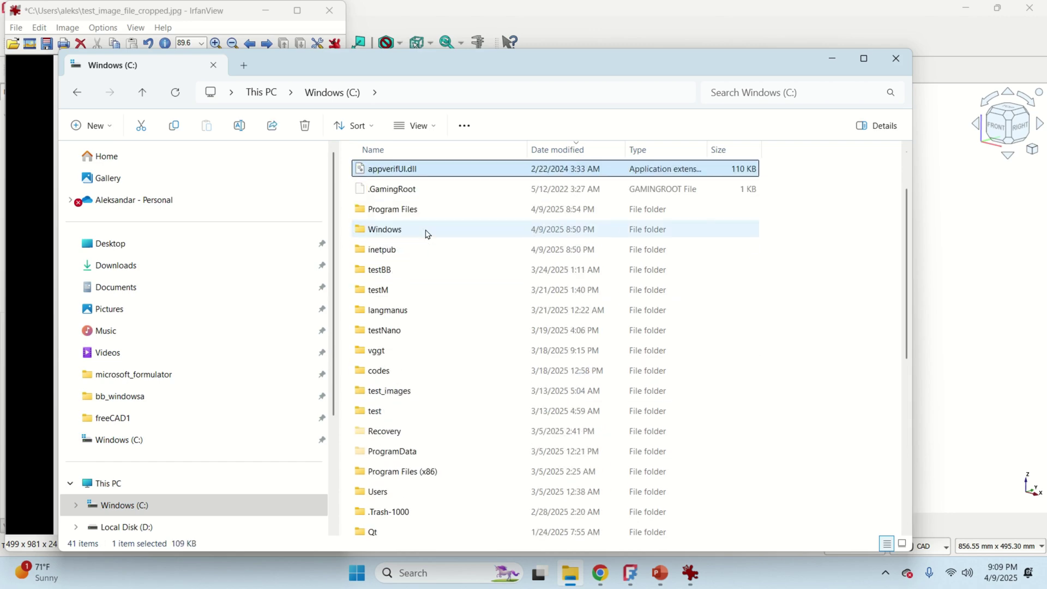
{"action": "key", "text": "a"}
{"action": "left_click", "coordinate": [398, 272]}
{"action": "key", "text": "u"}
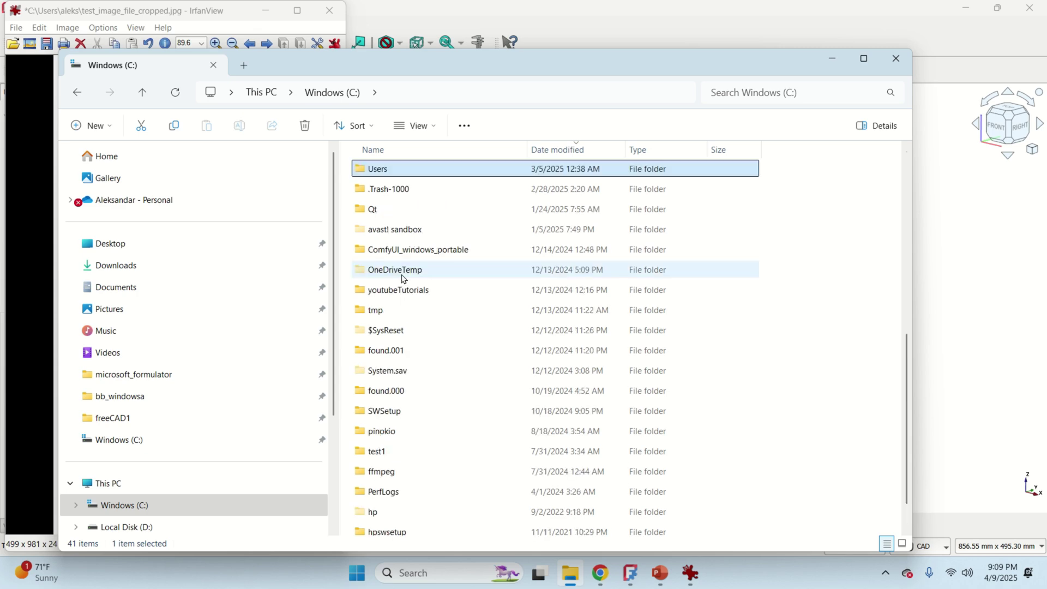
Step: Go through Users to the user's home folder and open test_image_file_cropped in IrfanView to check the saved image
{"action": "double_click", "coordinate": [403, 171]}
{"action": "double_click", "coordinate": [404, 176]}
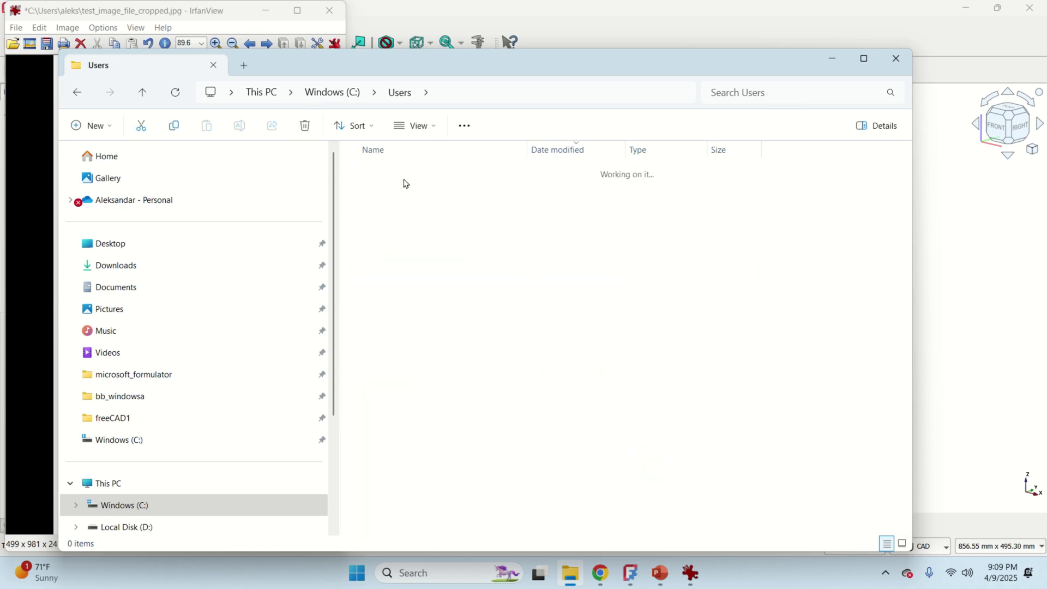
{"action": "double_click", "coordinate": [430, 173]}
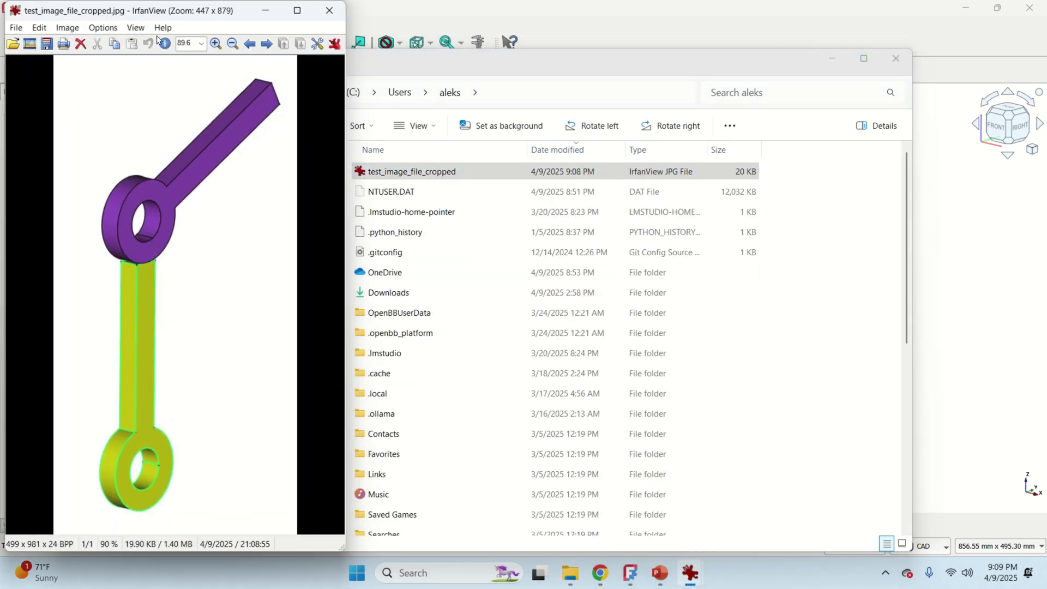